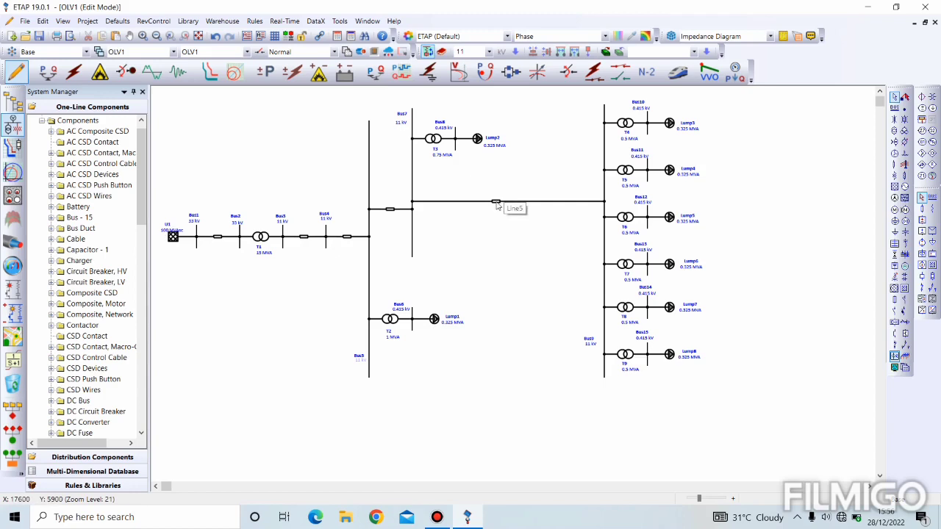
- Give Line5 an aluminium phase conductor: library Pirelli-AACSR/AC CRICKET 1120, 182 mm²
{"action": "double_click", "coordinate": [497, 204]}
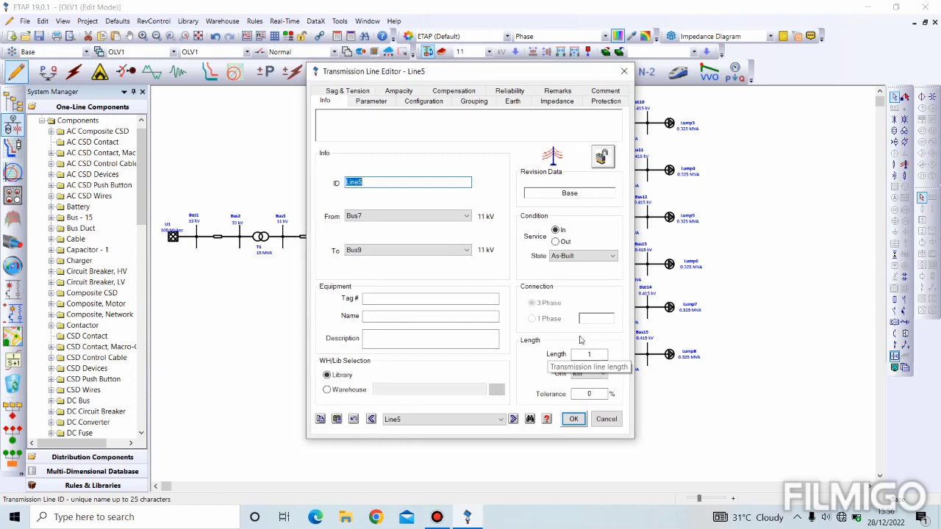
{"action": "left_click", "coordinate": [372, 102]}
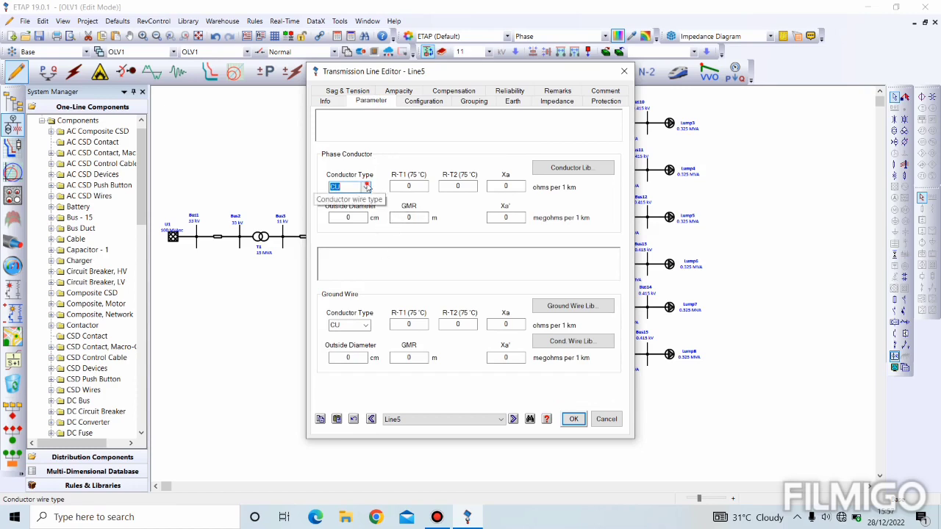
{"action": "left_click", "coordinate": [366, 187]}
{"action": "left_click", "coordinate": [356, 198]}
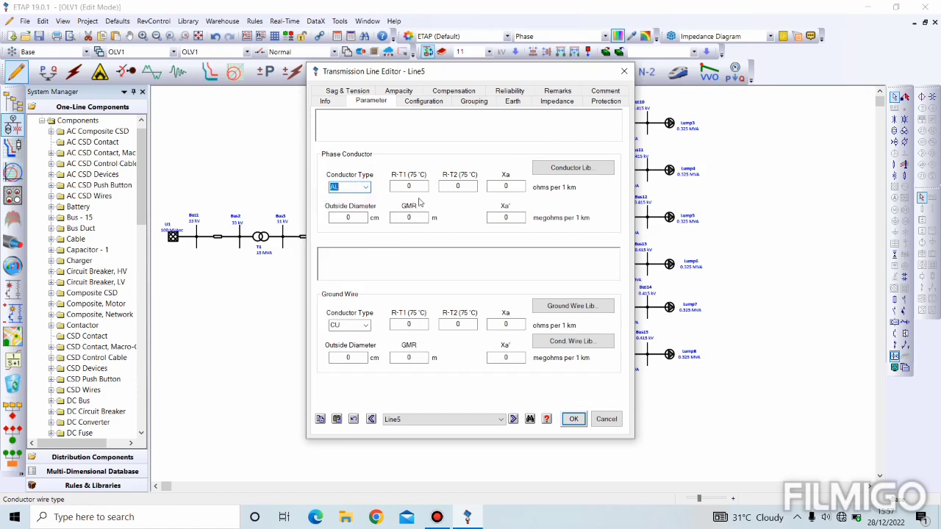
{"action": "left_click", "coordinate": [583, 168]}
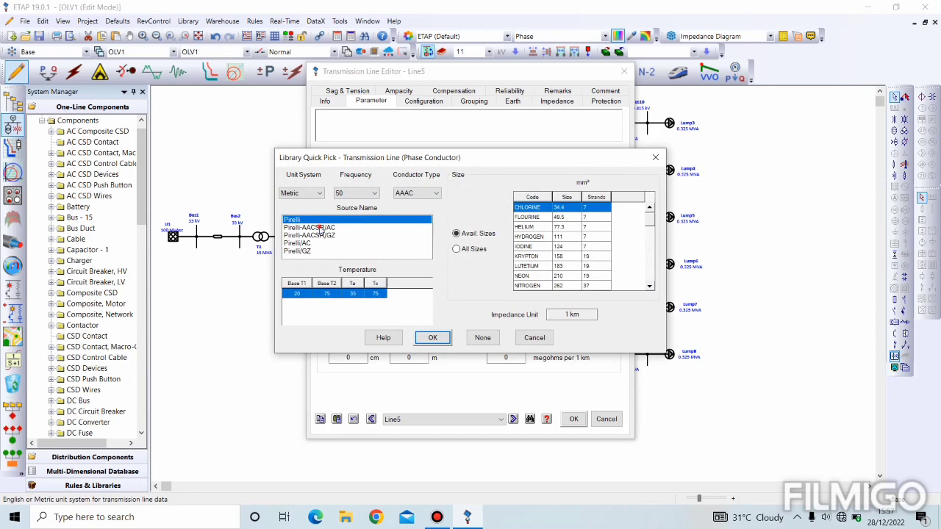
{"action": "left_click", "coordinate": [321, 228]}
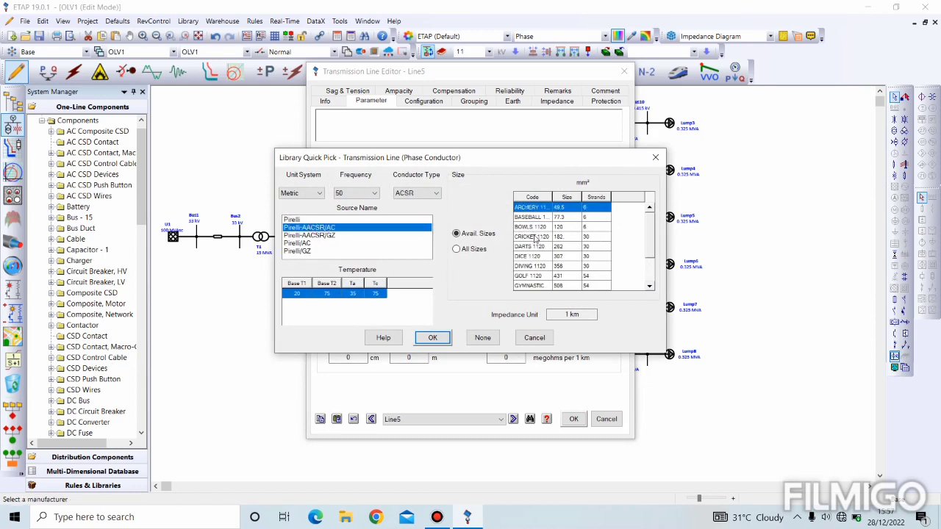
{"action": "left_click", "coordinate": [536, 238]}
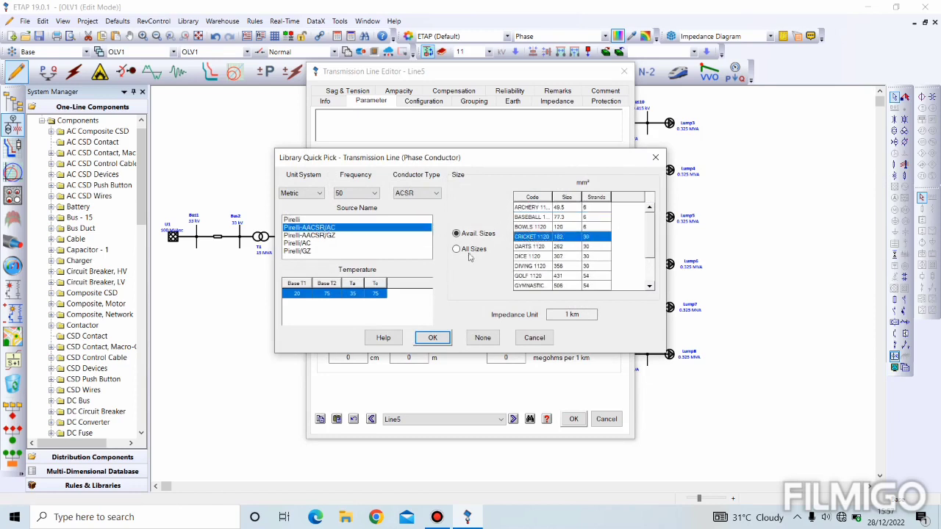
{"action": "left_click", "coordinate": [432, 338]}
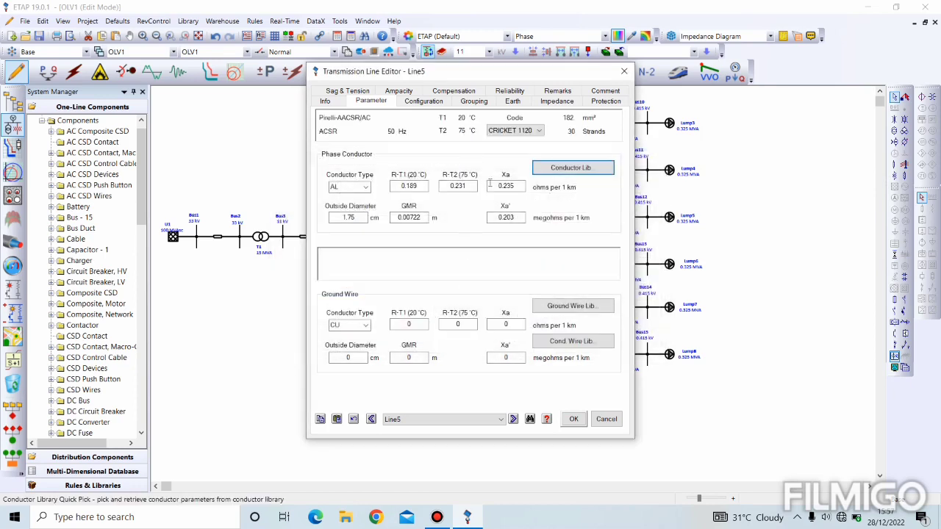
- Set Line5's configuration to 12.8 m height and 1.524 m AB spacing, and save
{"action": "left_click", "coordinate": [427, 103]}
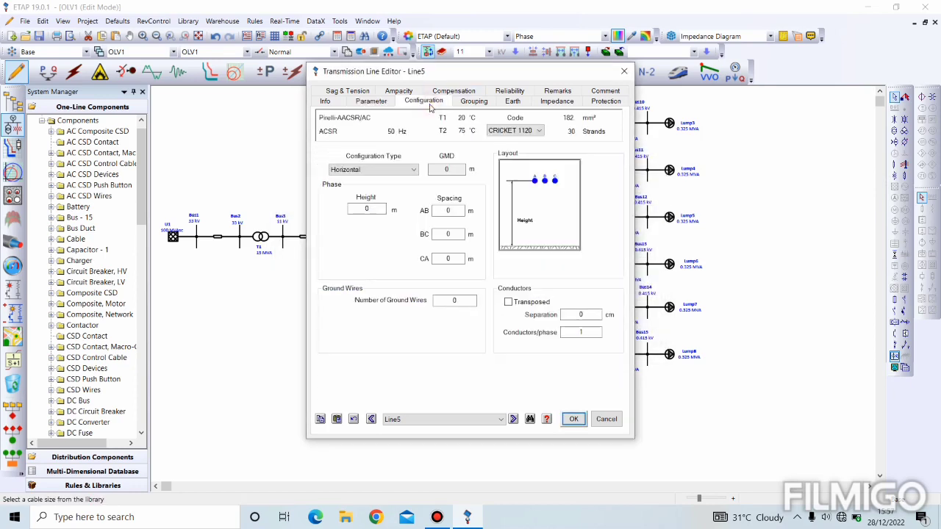
{"action": "double_click", "coordinate": [377, 210]}
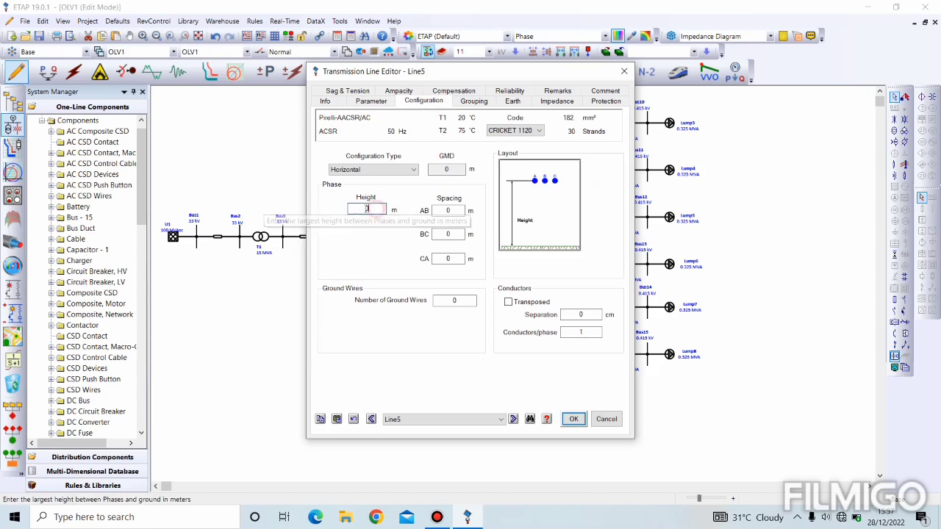
{"action": "type", "text": "12.8"}
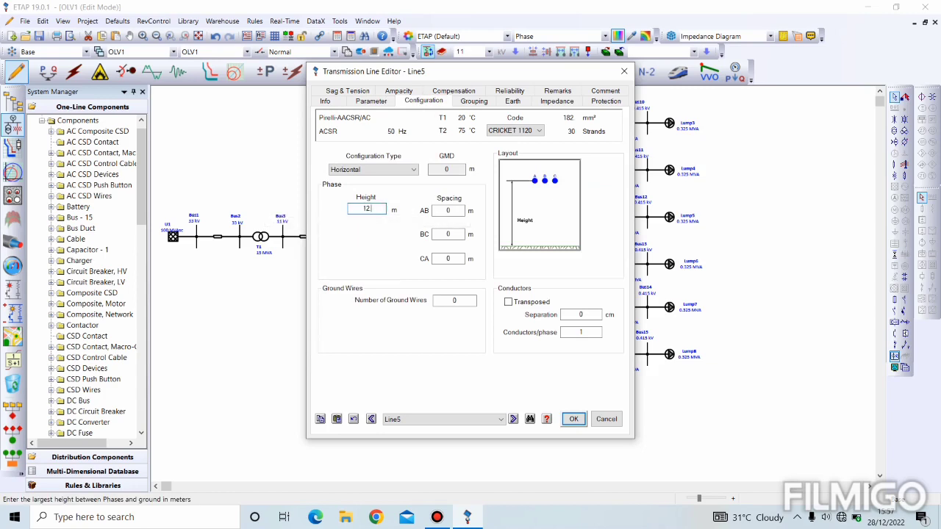
{"action": "double_click", "coordinate": [444, 210]}
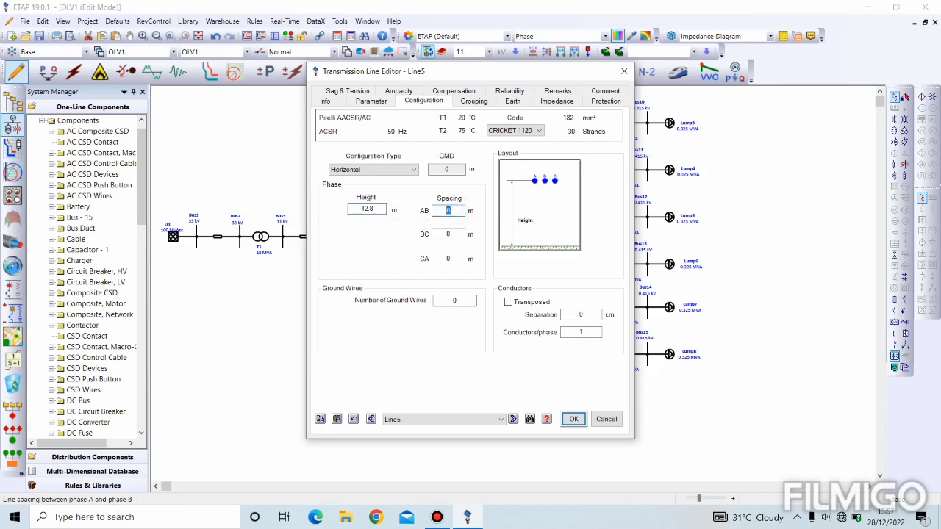
{"action": "type", "text": "1.524"}
{"action": "left_click", "coordinate": [388, 235]}
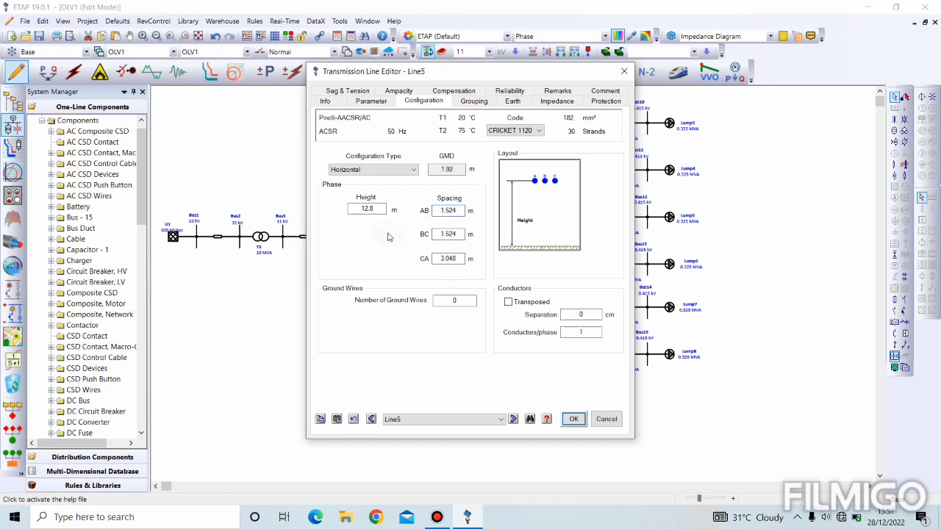
{"action": "left_click", "coordinate": [573, 419]}
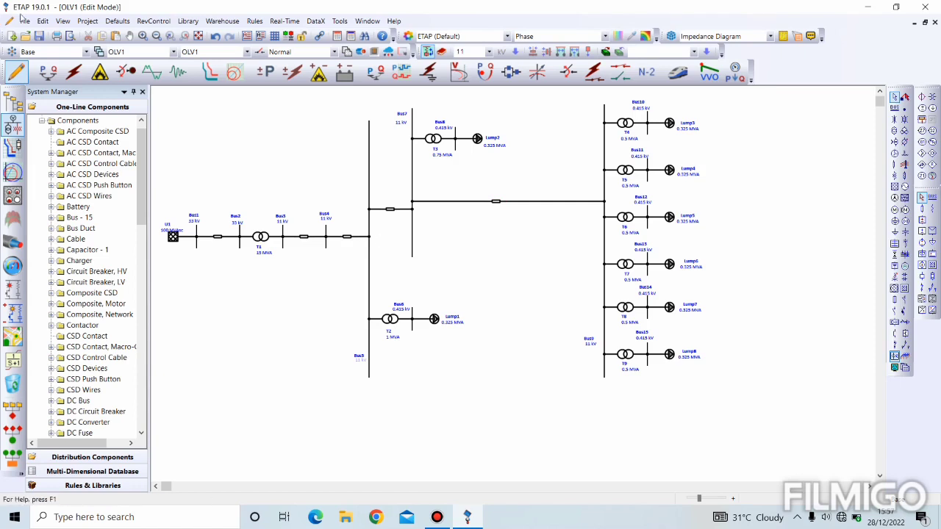
- Open the Loading and Generation Categories dialog from the Project settings
{"action": "left_click", "coordinate": [86, 21]}
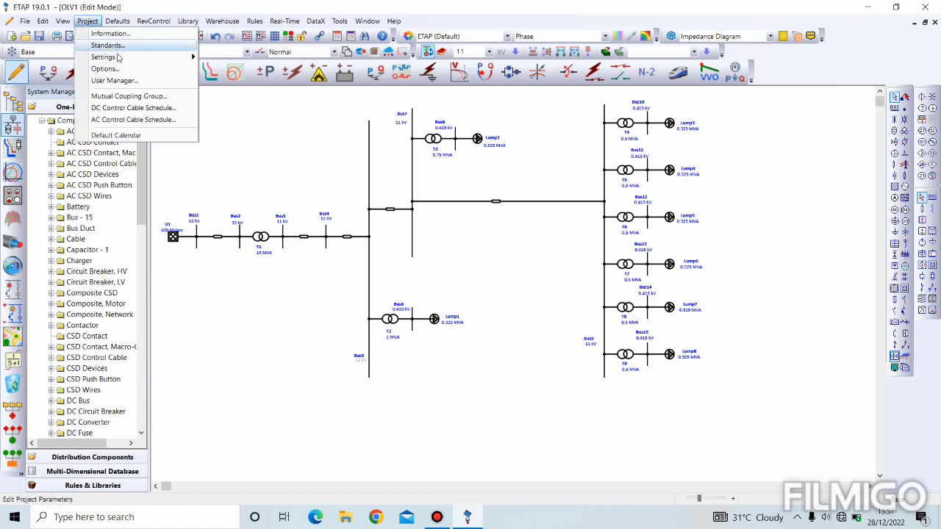
{"action": "mouse_move", "coordinate": [117, 58]}
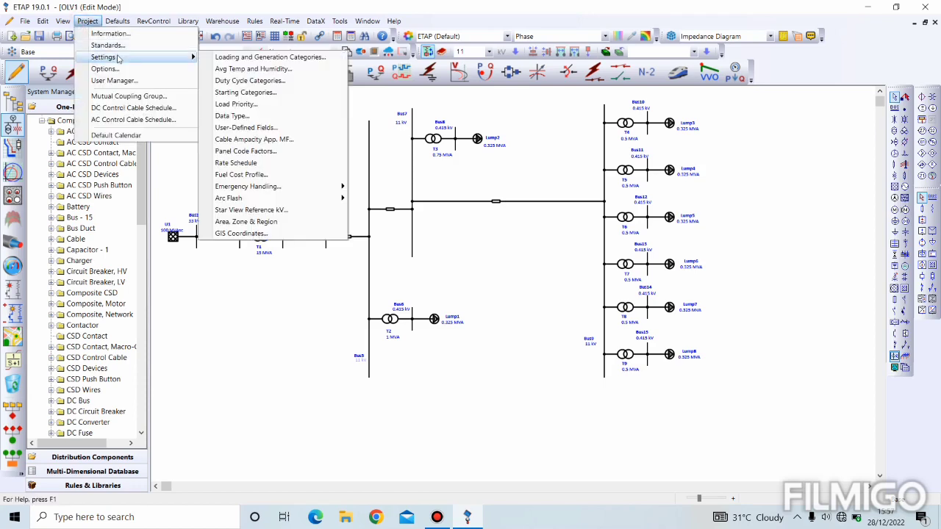
{"action": "left_click", "coordinate": [219, 56]}
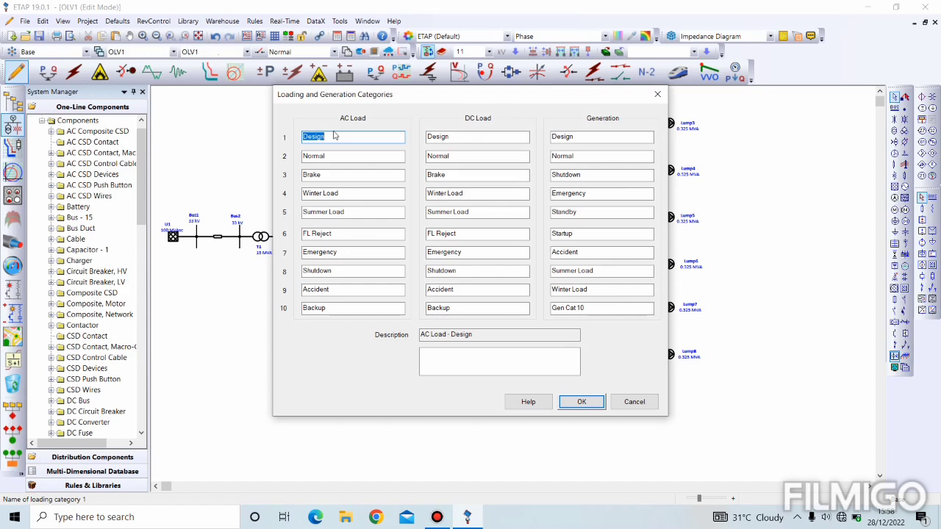
- Rename AC Load categories 1–3 to Peak Load, Normal Load and Maximum Load
{"action": "type", "text": "p"}
{"action": "type", "text": "P"}
{"action": "type", "text": "eak Lo"}
{"action": "type", "text": "ad"}
{"action": "left_click", "coordinate": [345, 156]}
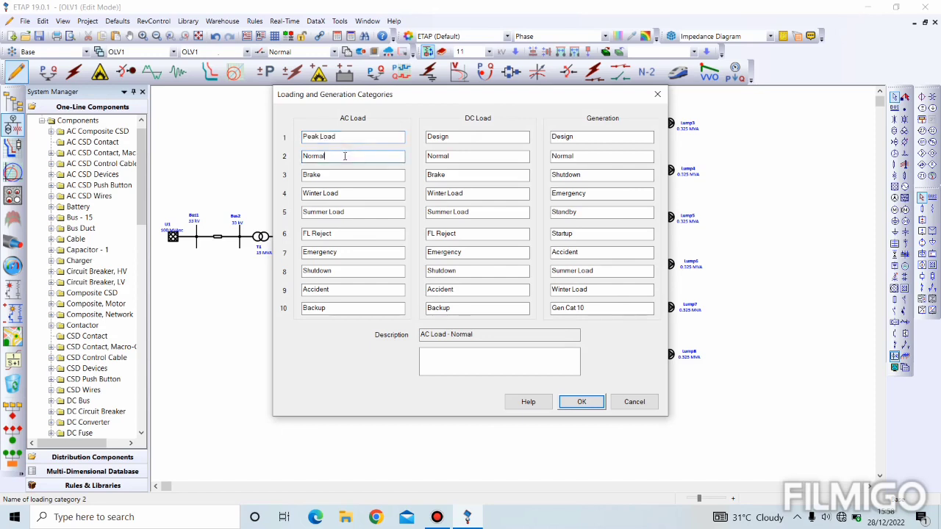
{"action": "type", "text": "Load"}
{"action": "left_click", "coordinate": [329, 175]}
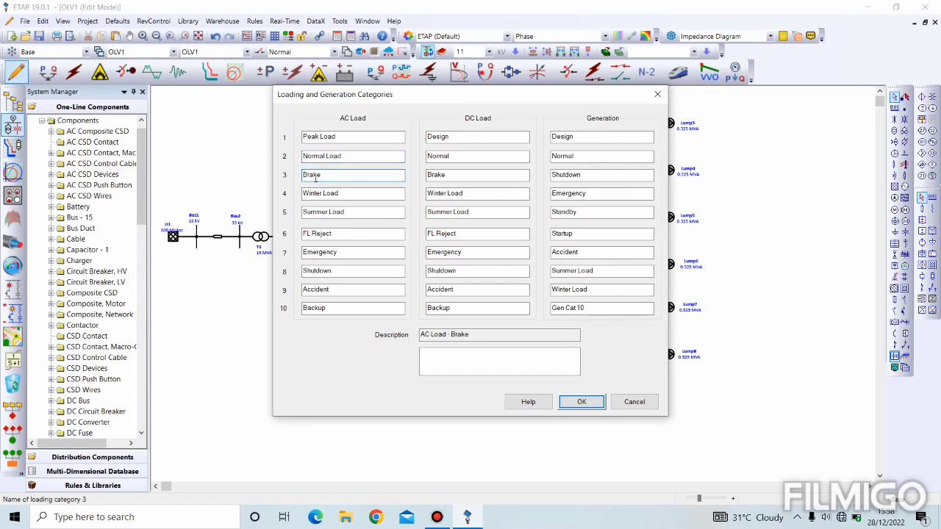
{"action": "left_click_drag", "start_coordinate": [316, 178], "coordinate": [295, 178]}
{"action": "type", "text": "Maximum Load"}
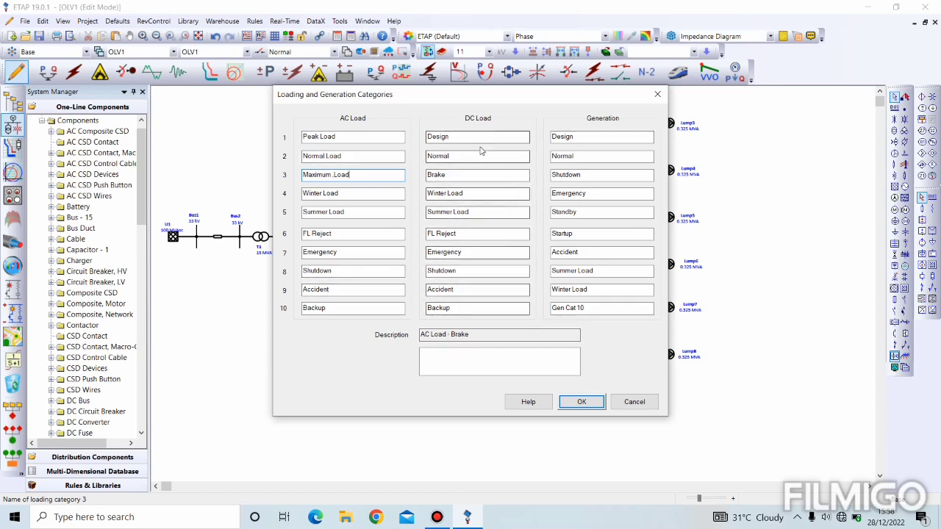
- Rename Generation categories 1–3 to Maximum GV, Normal GV and Minimum GV and confirm
{"action": "double_click", "coordinate": [583, 136]}
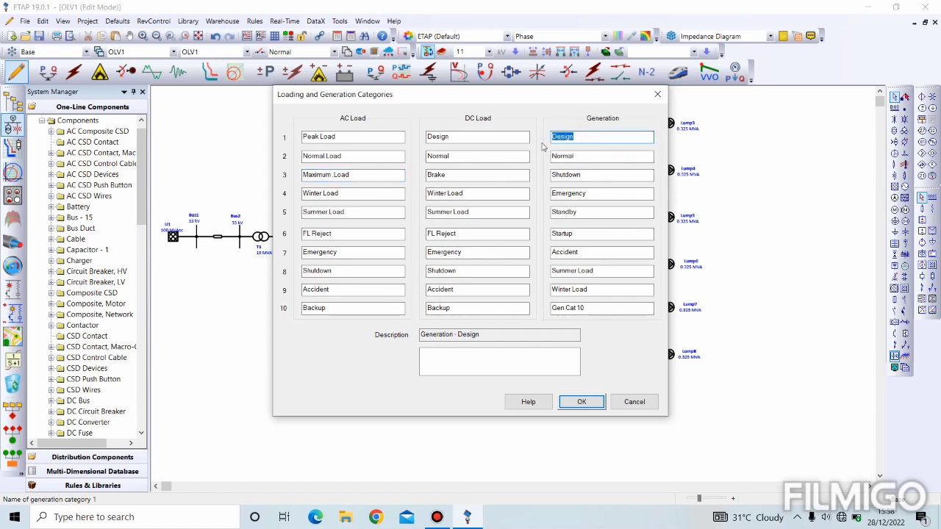
{"action": "type", "text": "Maximum GV"}
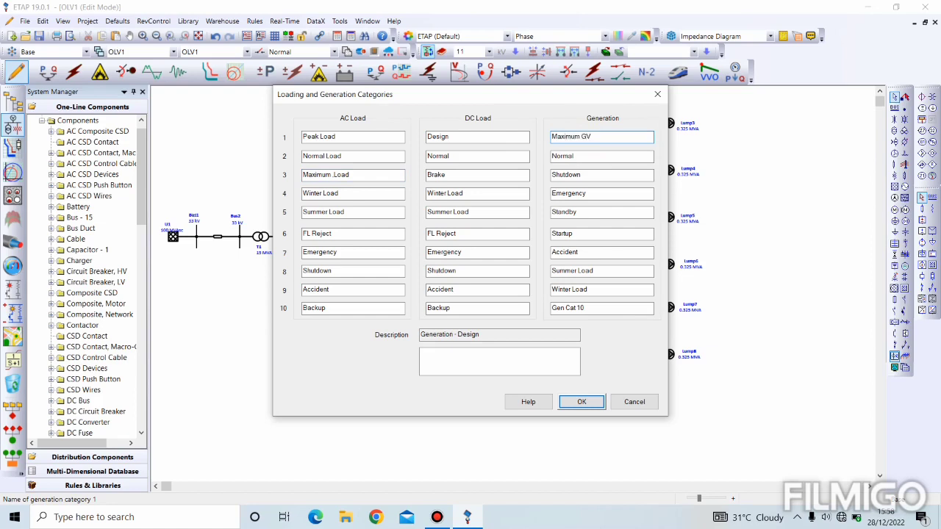
{"action": "left_click", "coordinate": [577, 156]}
{"action": "type", "text": "GV"}
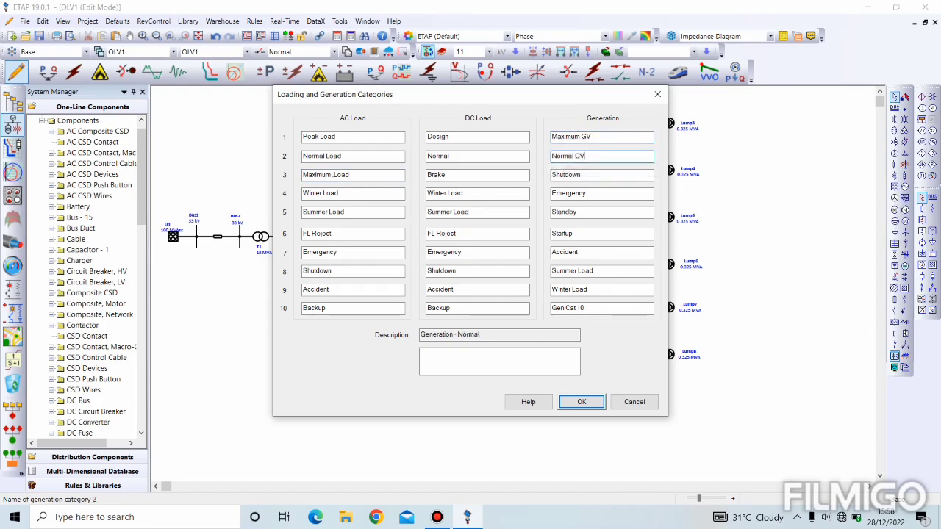
{"action": "left_click", "coordinate": [583, 175]}
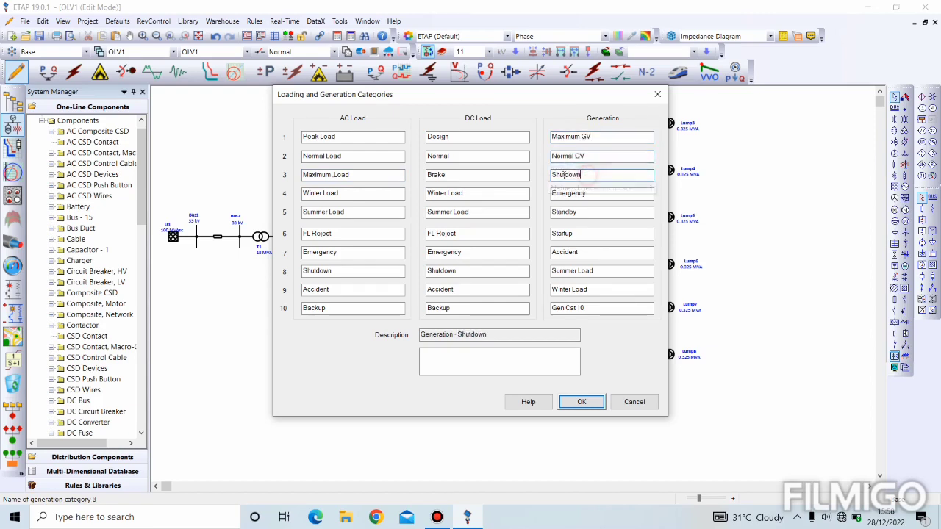
{"action": "left_click_drag", "start_coordinate": [582, 174], "coordinate": [555, 174]}
{"action": "type", "text": "M"}
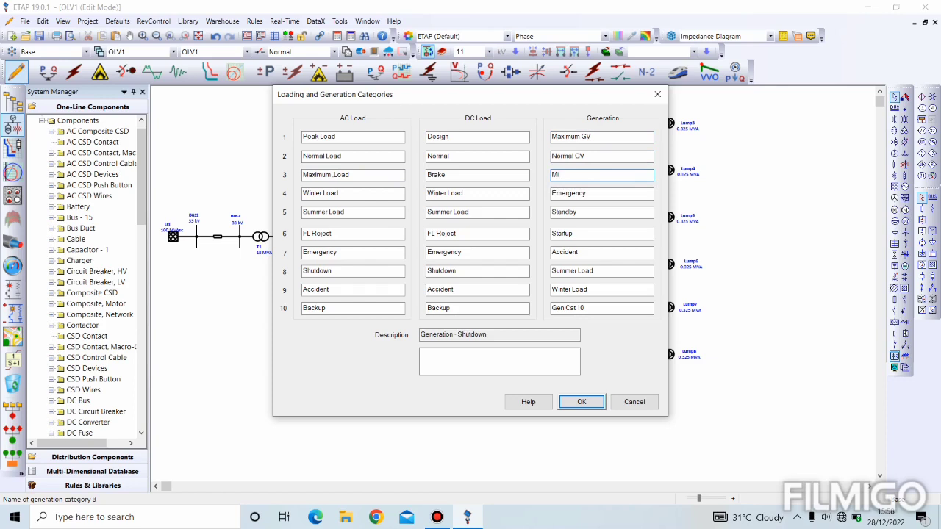
{"action": "type", "text": "inimum GV"}
{"action": "left_click", "coordinate": [584, 402]}
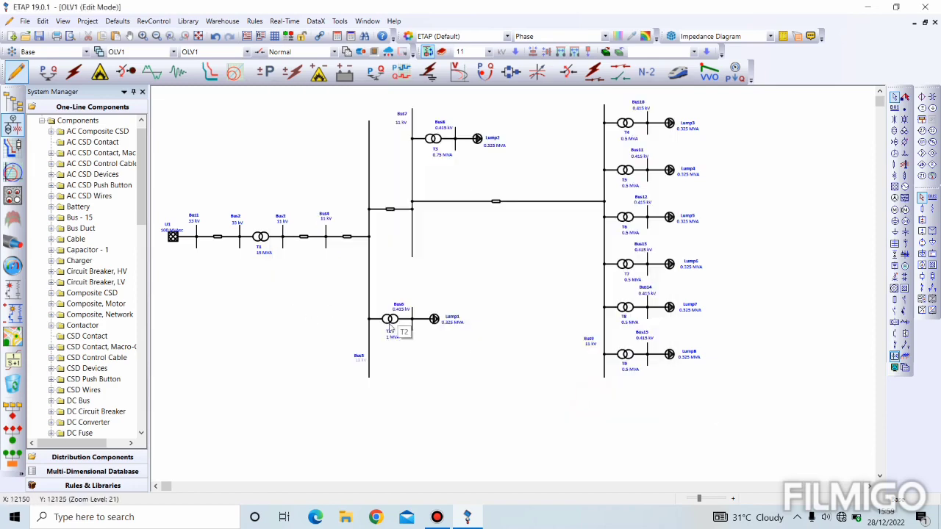
- On grid U1's Rating tab, set Maximum GV to 105 %V and begin editing Minimum GV's %V
{"action": "double_click", "coordinate": [174, 239]}
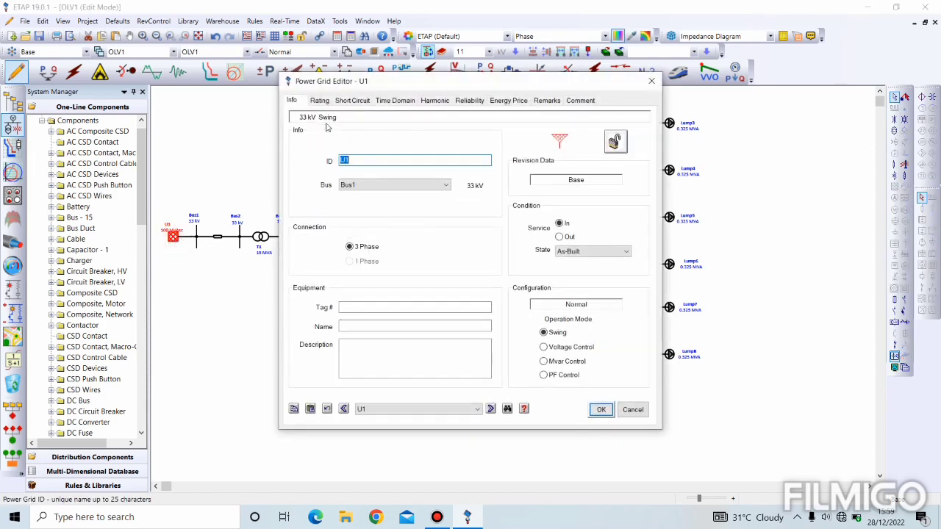
{"action": "left_click", "coordinate": [321, 103]}
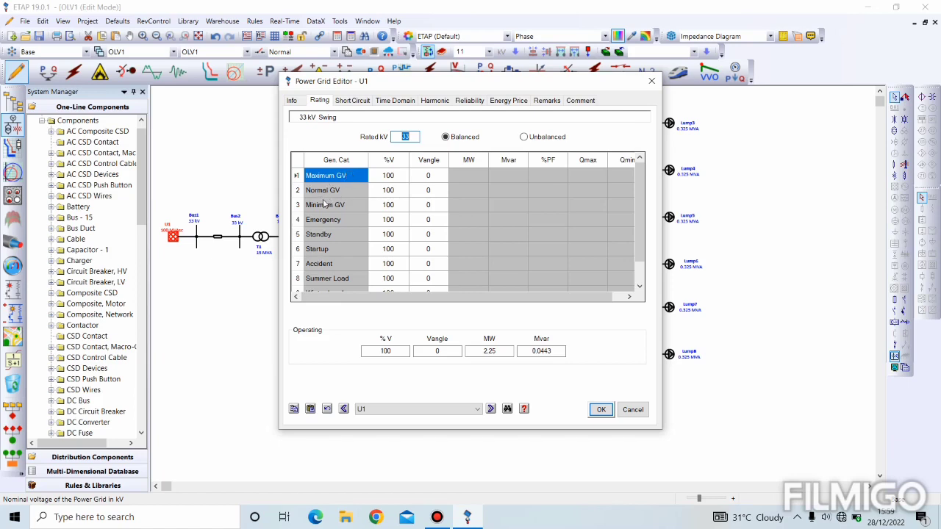
{"action": "left_click", "coordinate": [396, 176]}
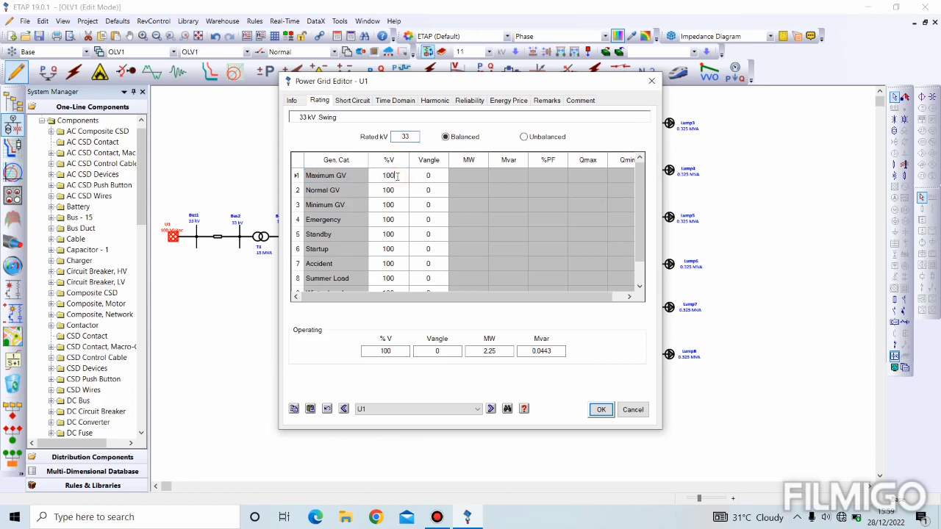
{"action": "key", "text": "BackSpace"}
{"action": "type", "text": "5"}
{"action": "left_click", "coordinate": [394, 207]}
{"action": "key", "text": "BackSpace"}
{"action": "key", "text": "BackSpace"}
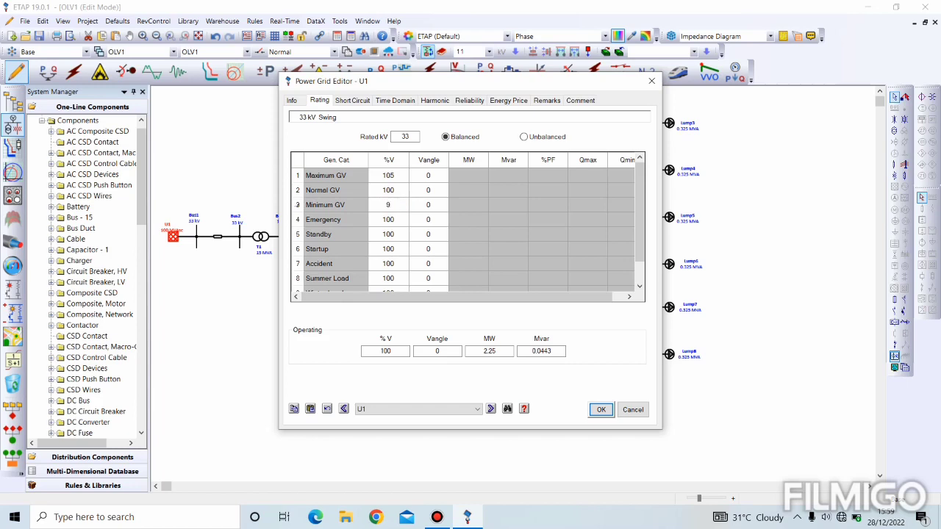